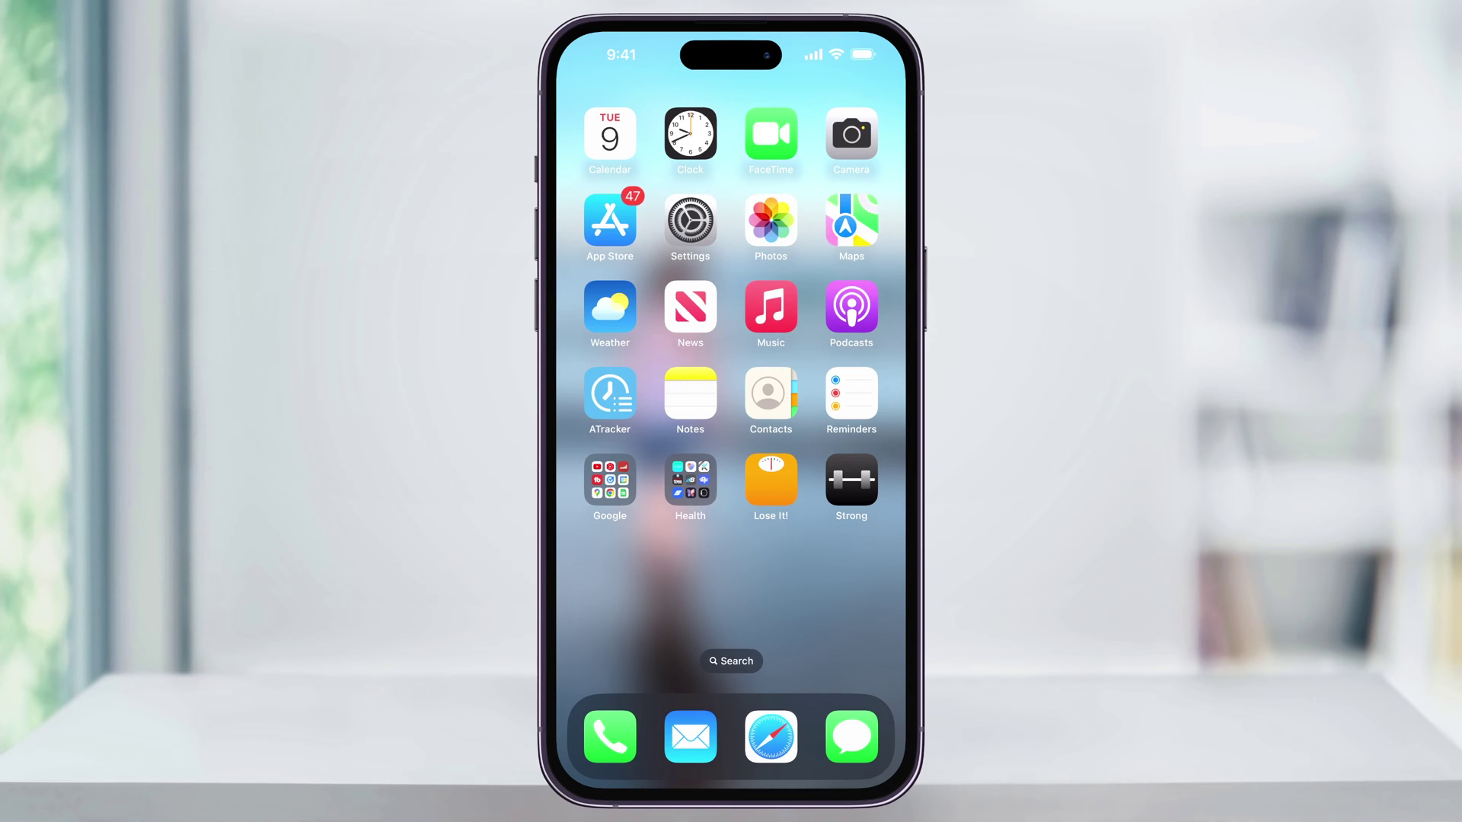
- Go from the home screen into Settings > Notifications
left_click(690, 222)
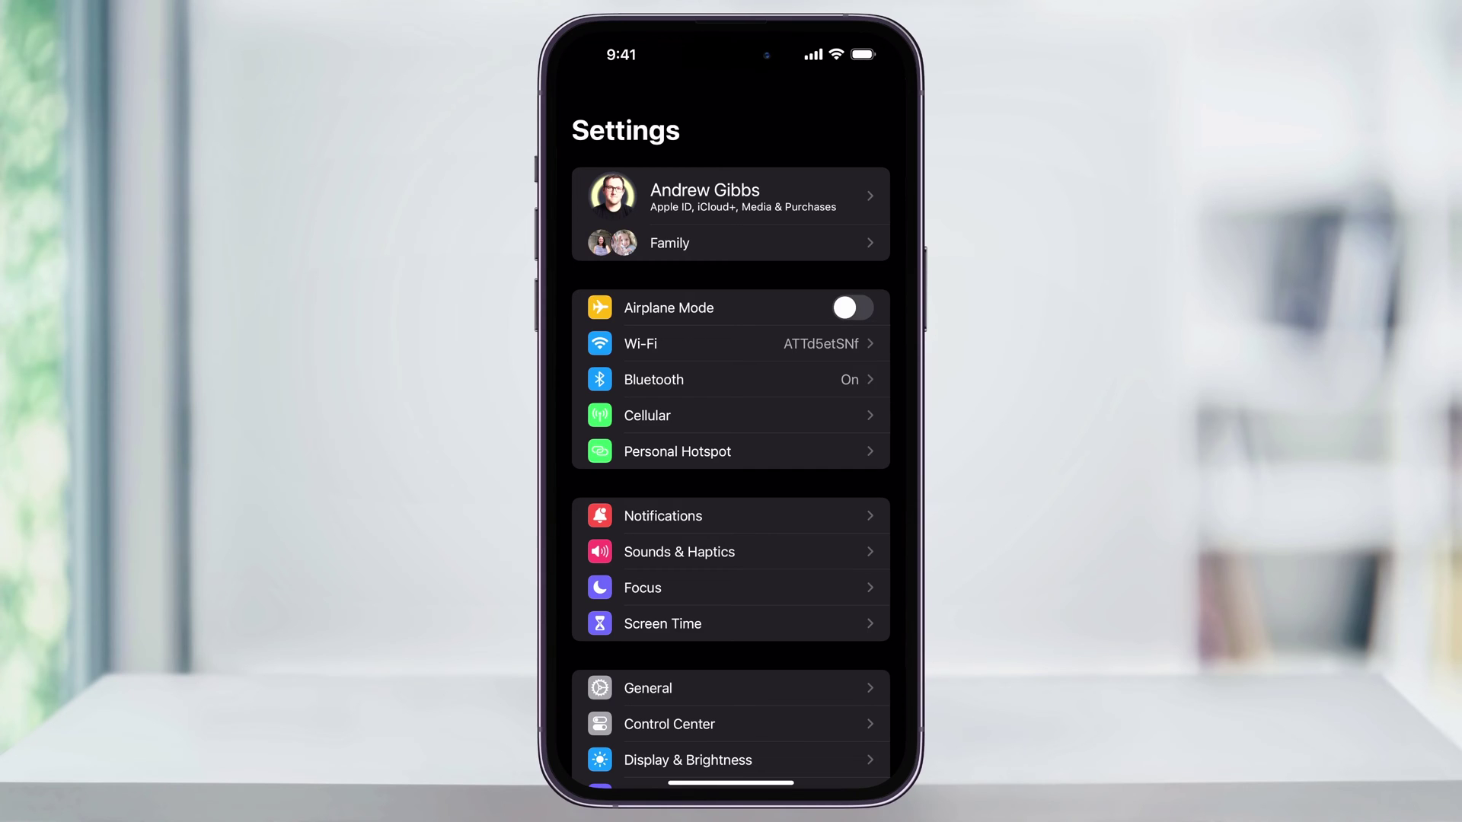
left_click(732, 515)
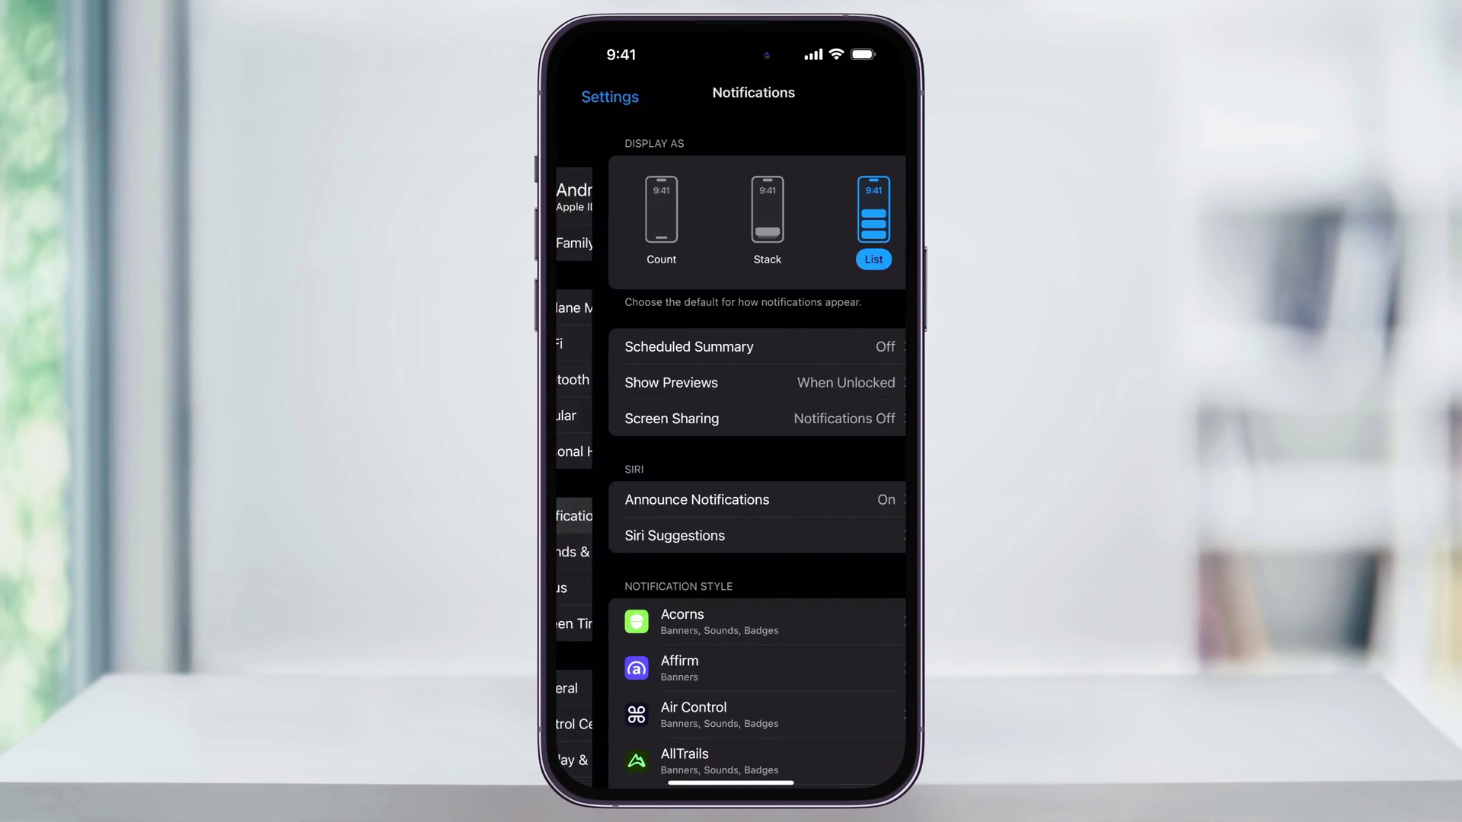
scroll(732, 457, "down", 15)
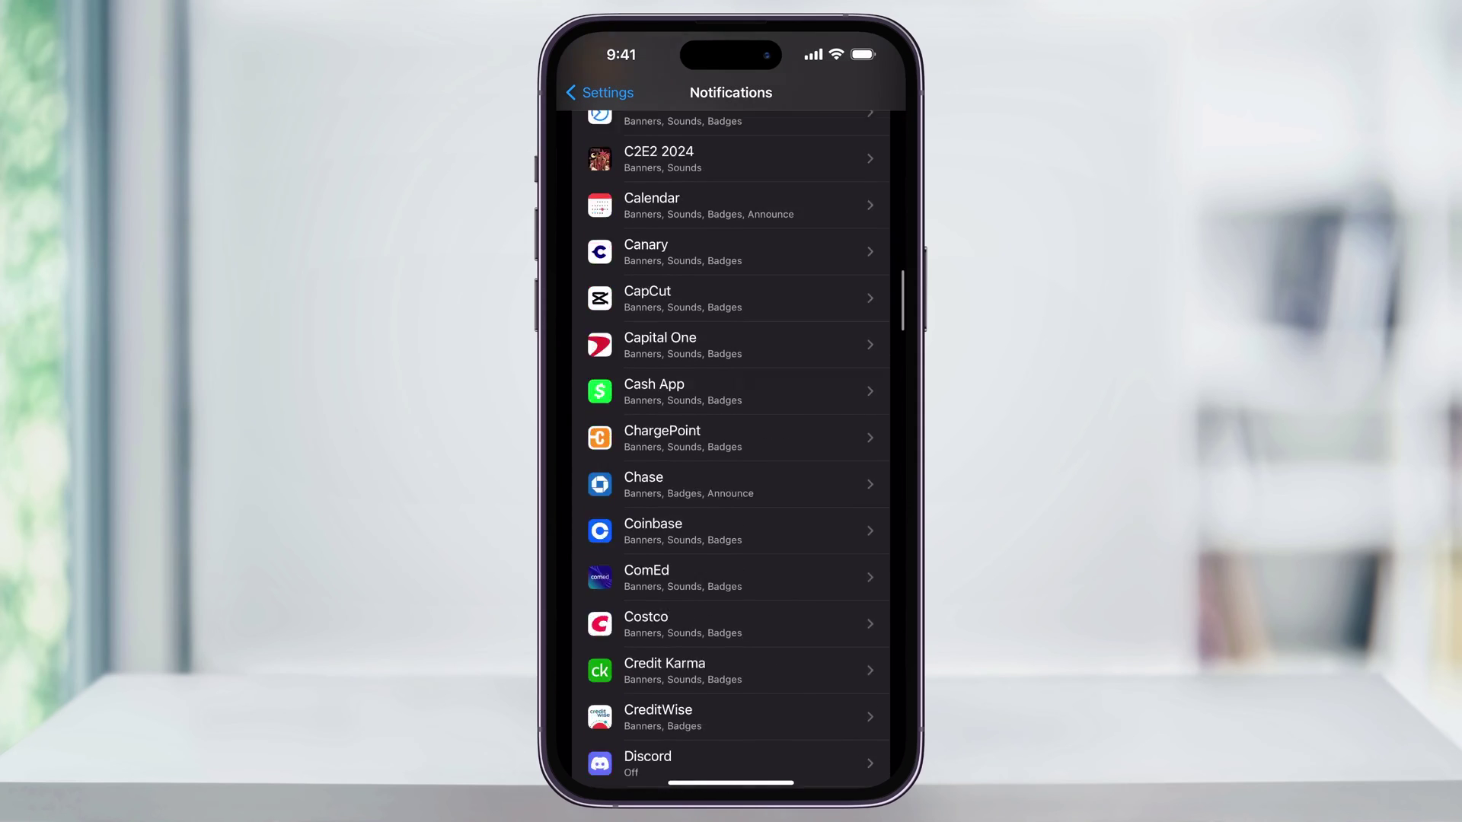
scroll(732, 458, "down", 10)
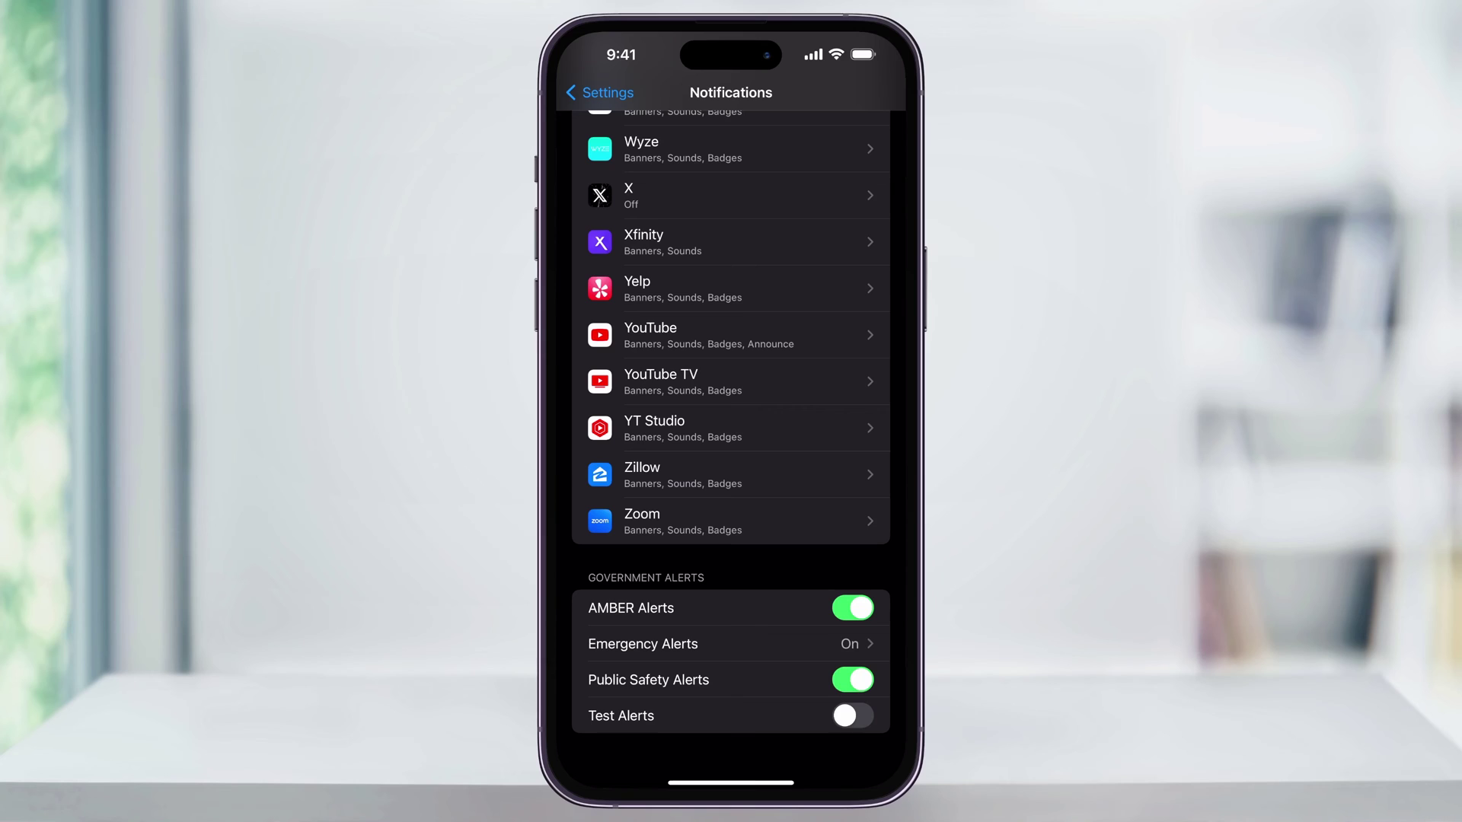
- Switch off the AMBER Alerts and Public Safety Alerts toggles under Government Alerts
left_click(852, 608)
left_click(852, 679)
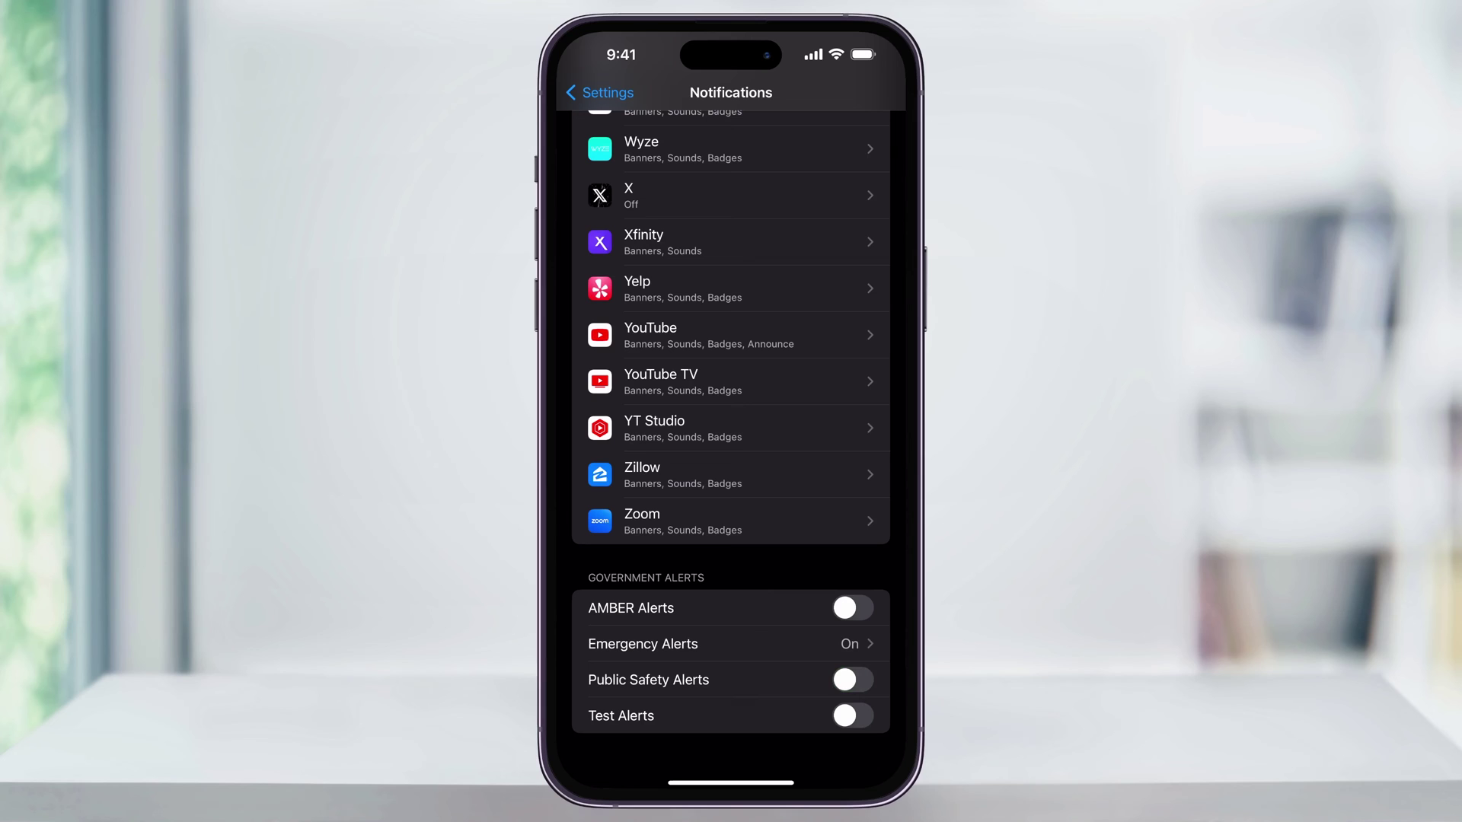
- Enter Emergency Alerts and leave the main Emergency Alerts toggle on after briefly toggling it
left_click(731, 643)
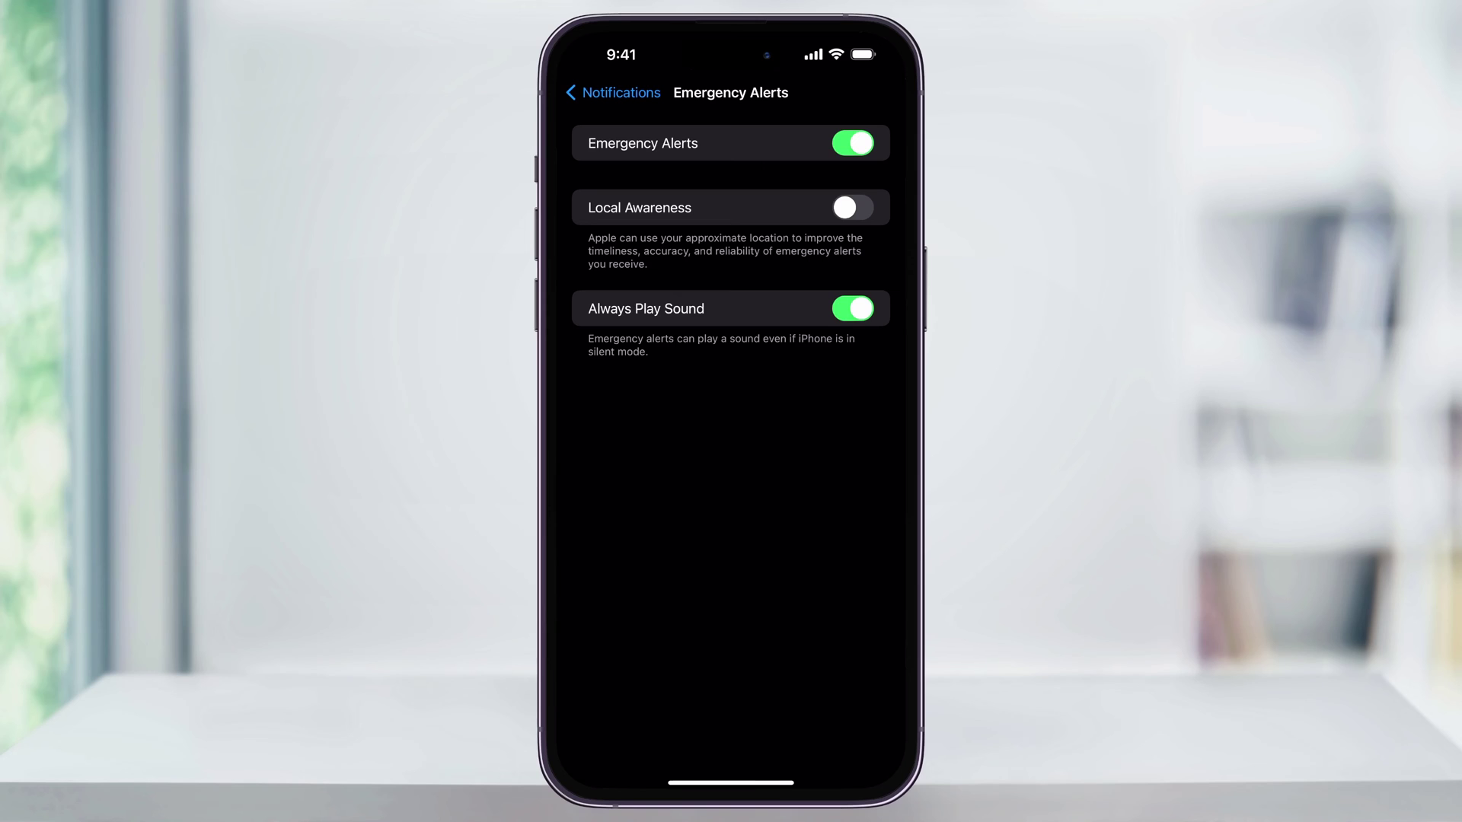
left_click(852, 142)
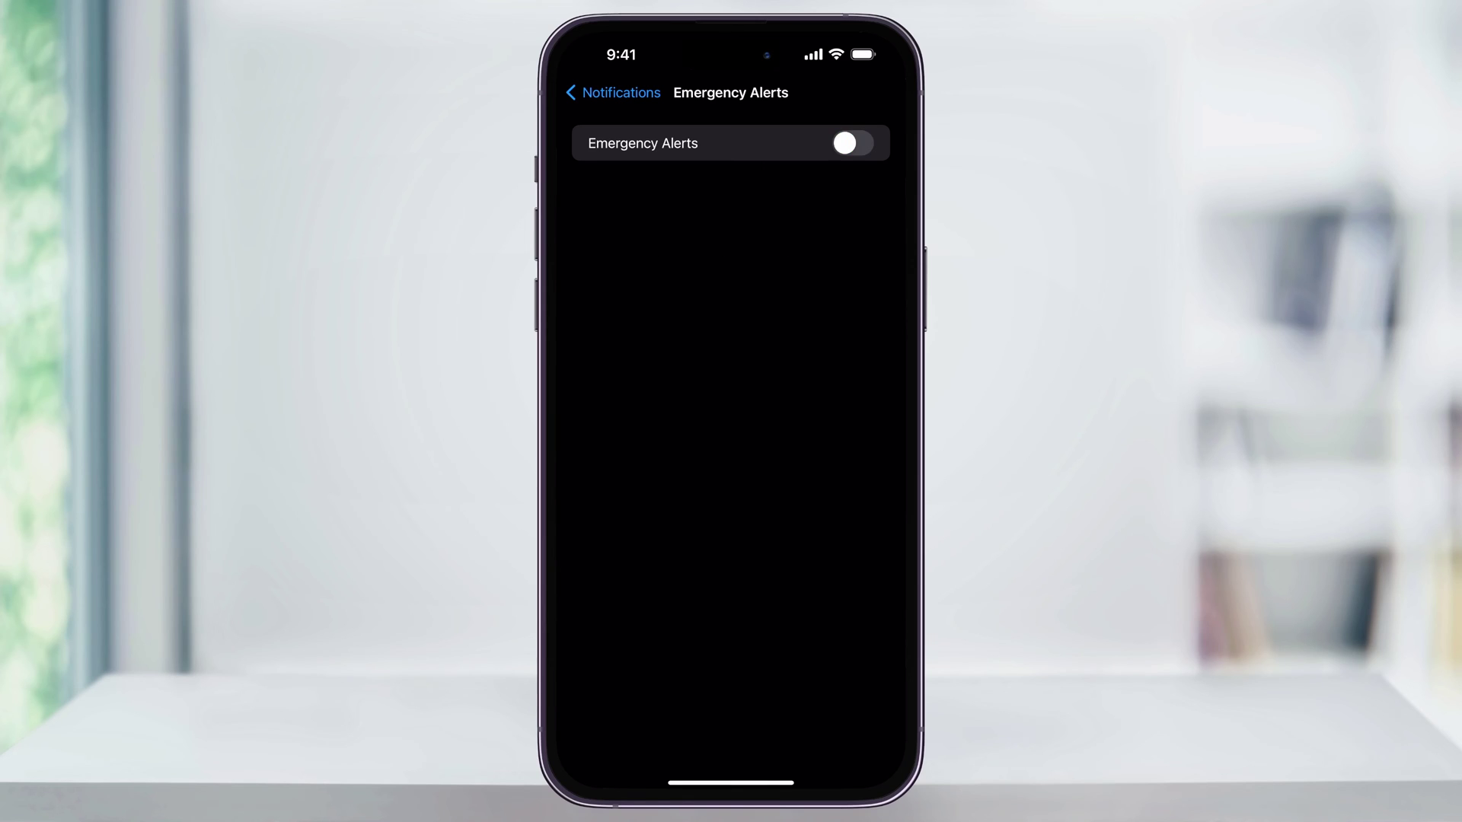
left_click(852, 143)
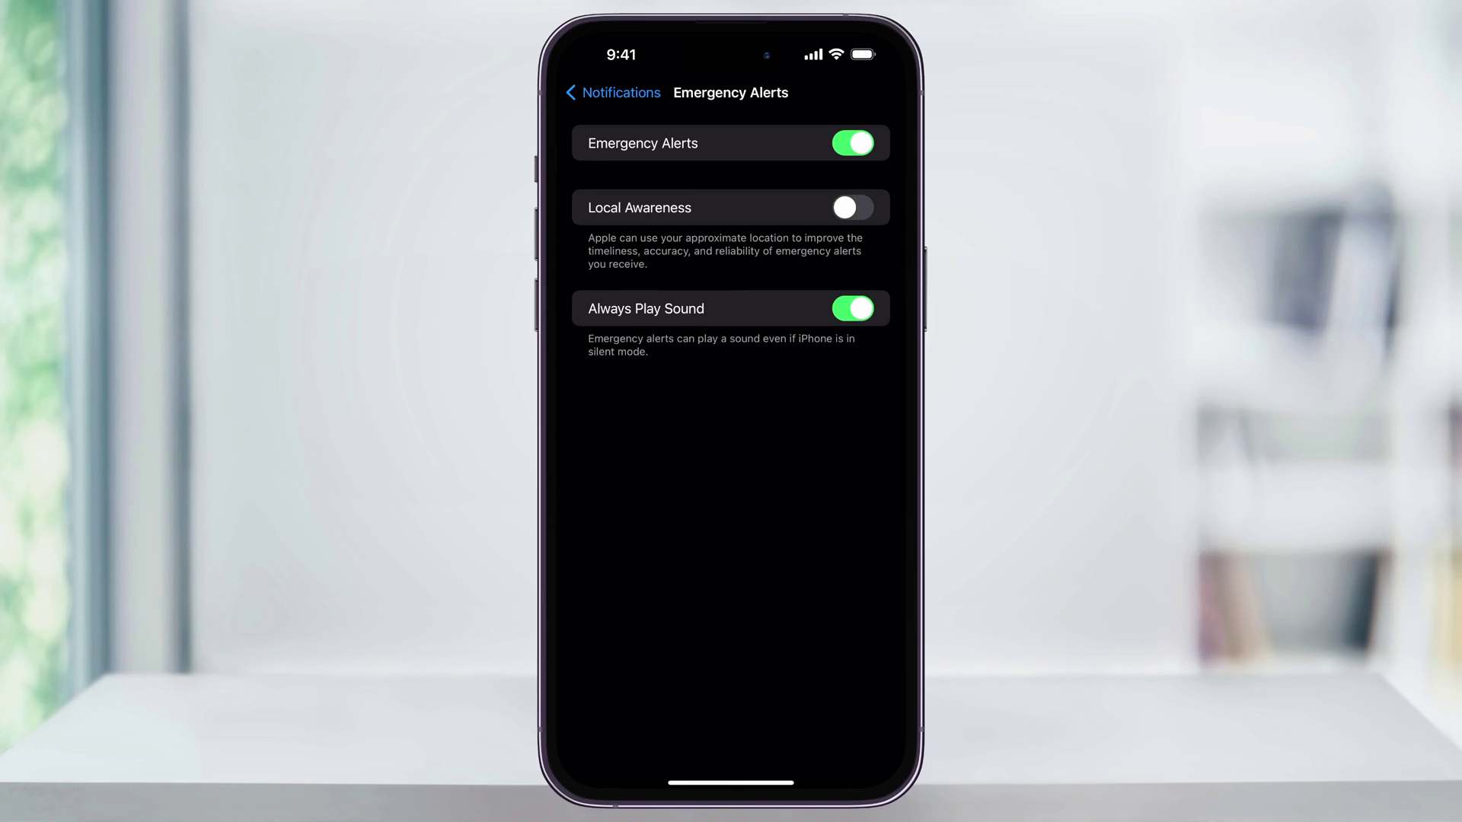
- Turn Local Awareness on and Always Play Sound off, then return to Notifications
left_click(852, 207)
left_click(852, 308)
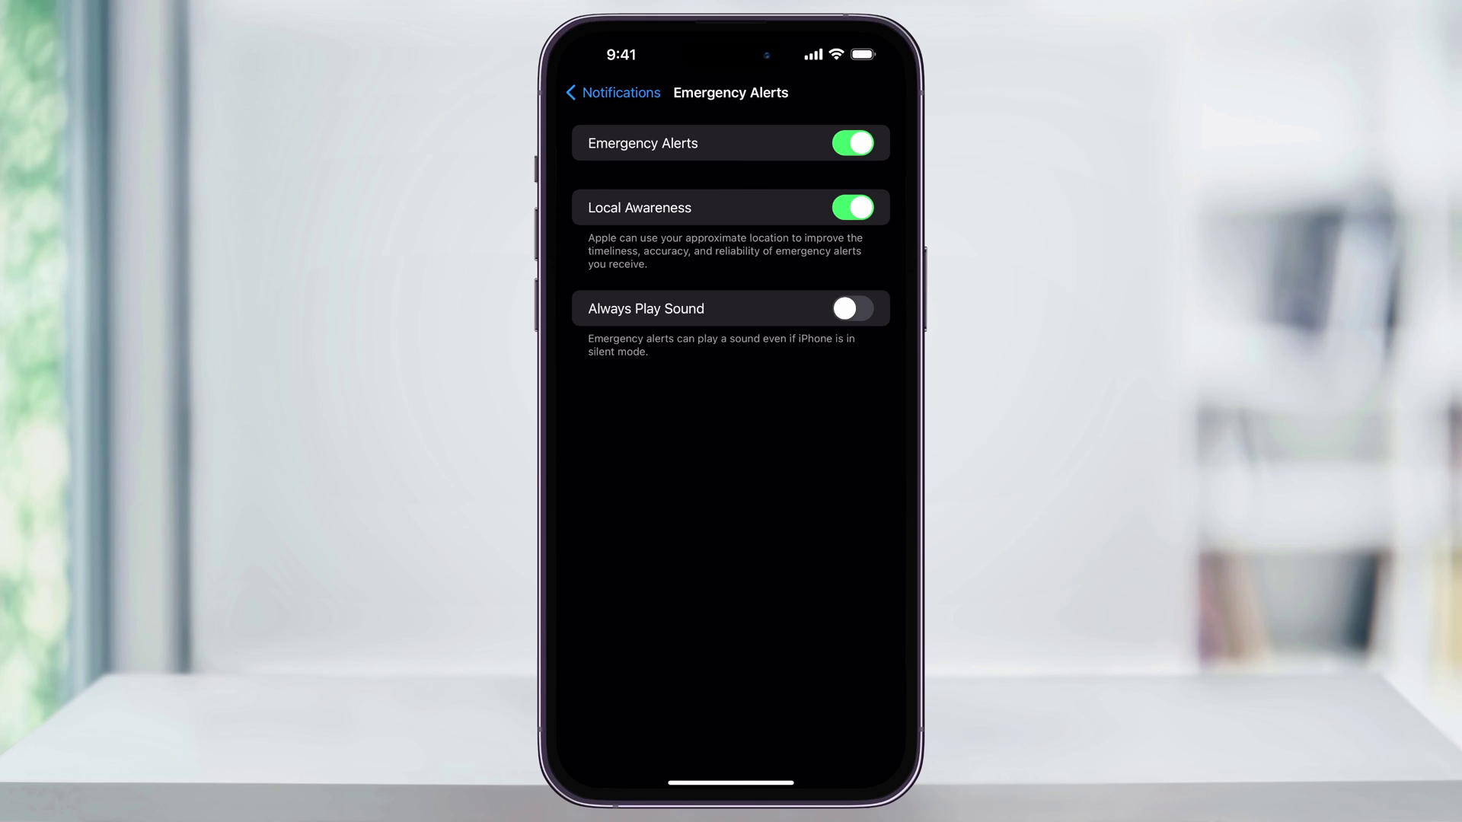
left_click(614, 92)
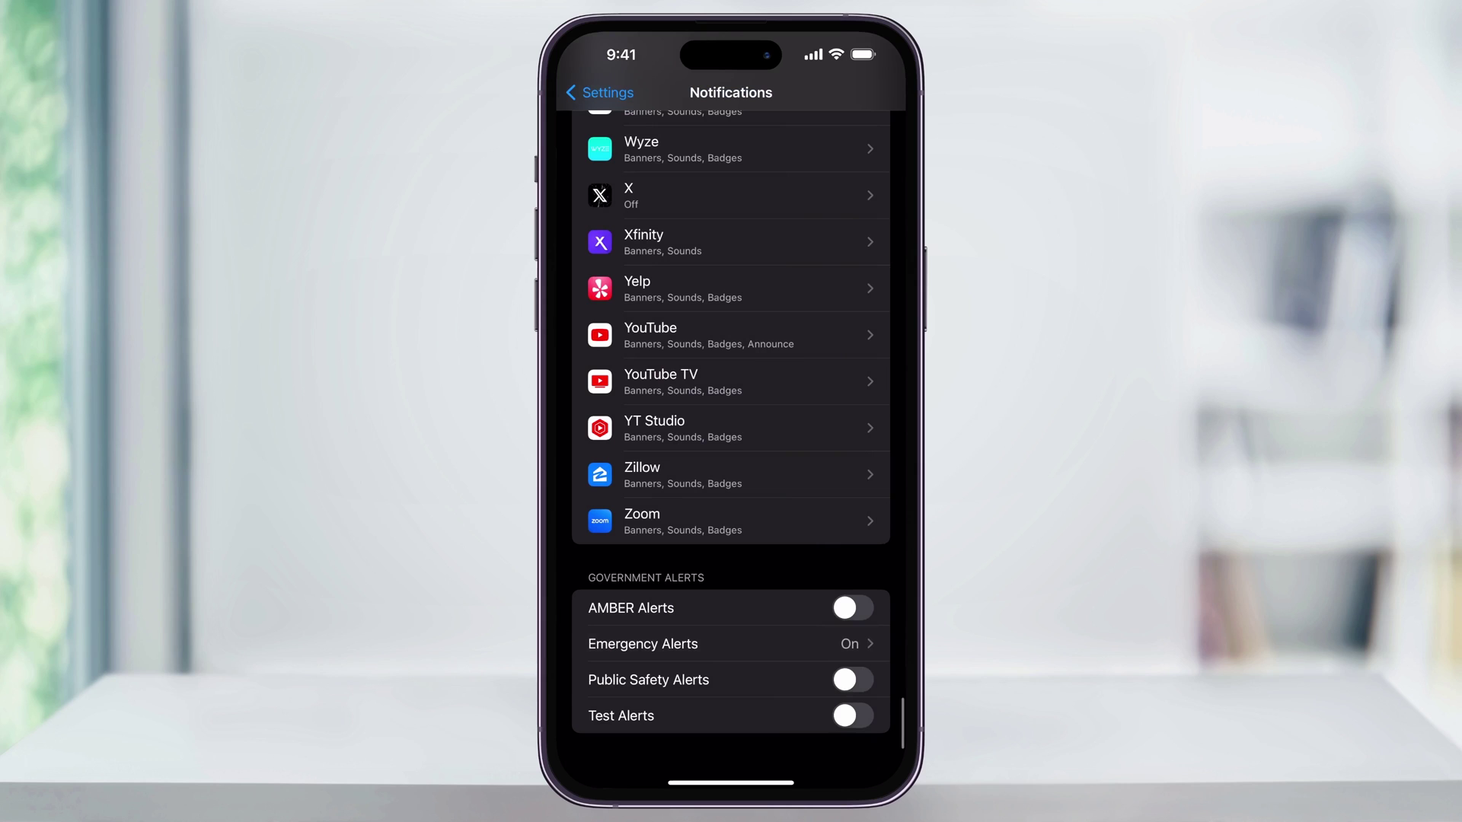